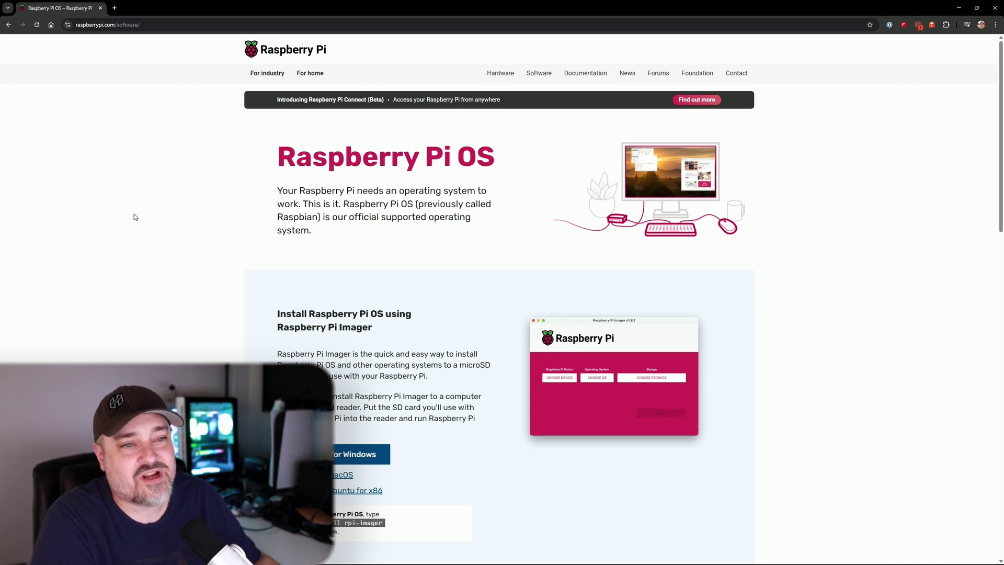
Scroll the raspberrypi.com software page to the 'Install Raspberry Pi OS using Raspberry Pi Imager' section
scroll(134, 216, "down", 3)
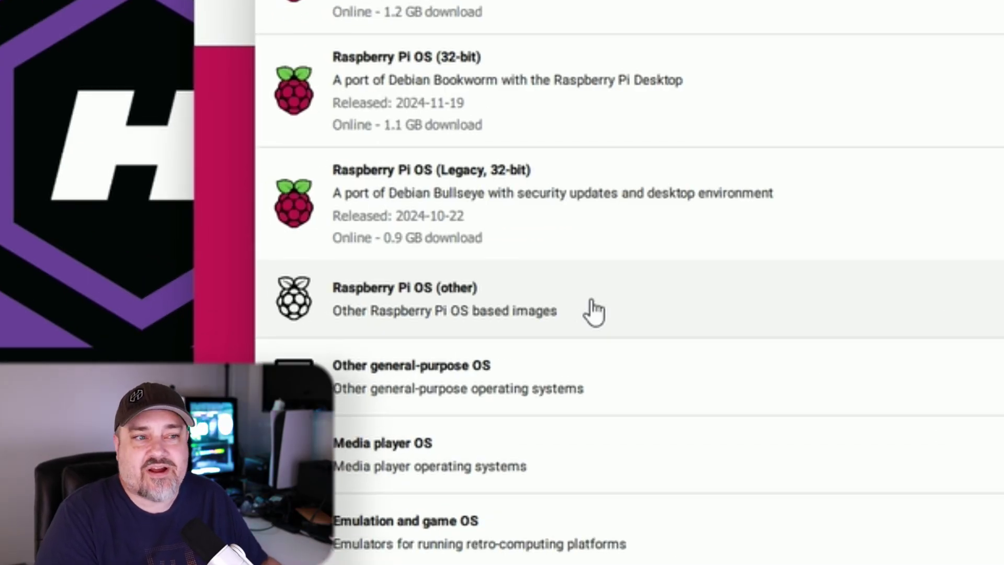
Open the 'Raspberry Pi OS (other)' list of Lite and Full images
left_click(595, 312)
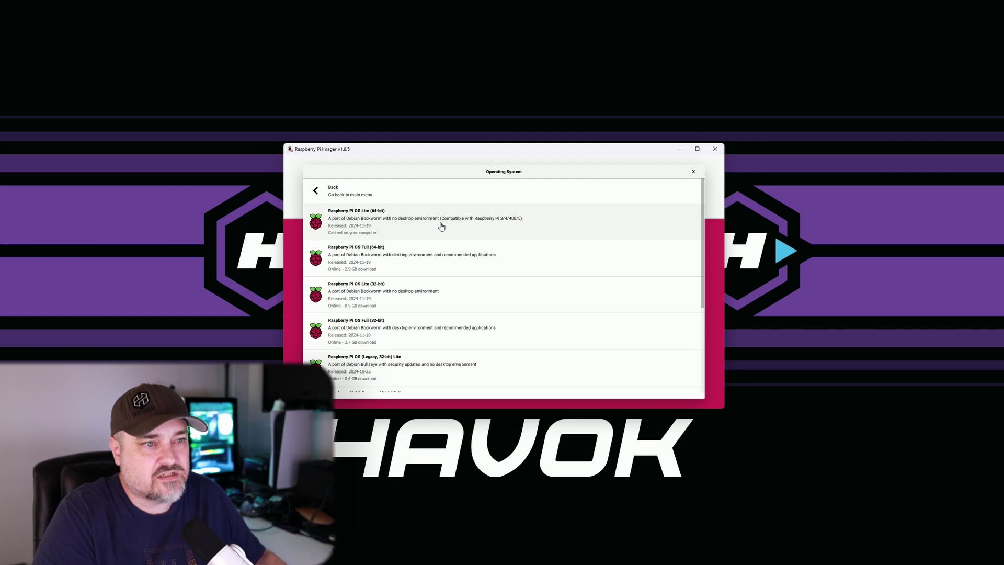
Select Raspberry Pi OS Lite (64-bit) as the operating system to write
left_click(442, 226)
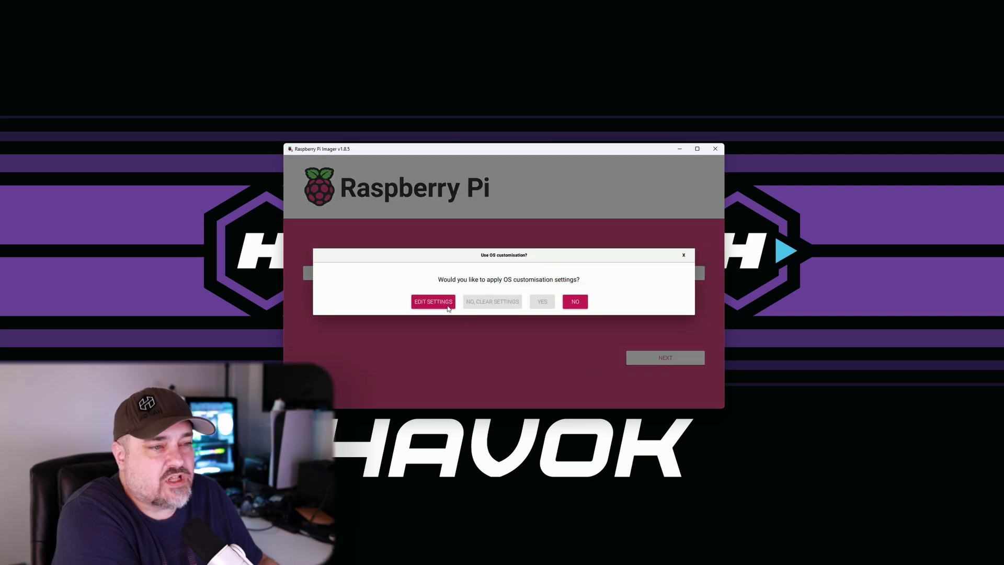
Save OS customisation with hostname pihole2, a username and password, and locale settings enabled
left_click(439, 302)
left_click(496, 197)
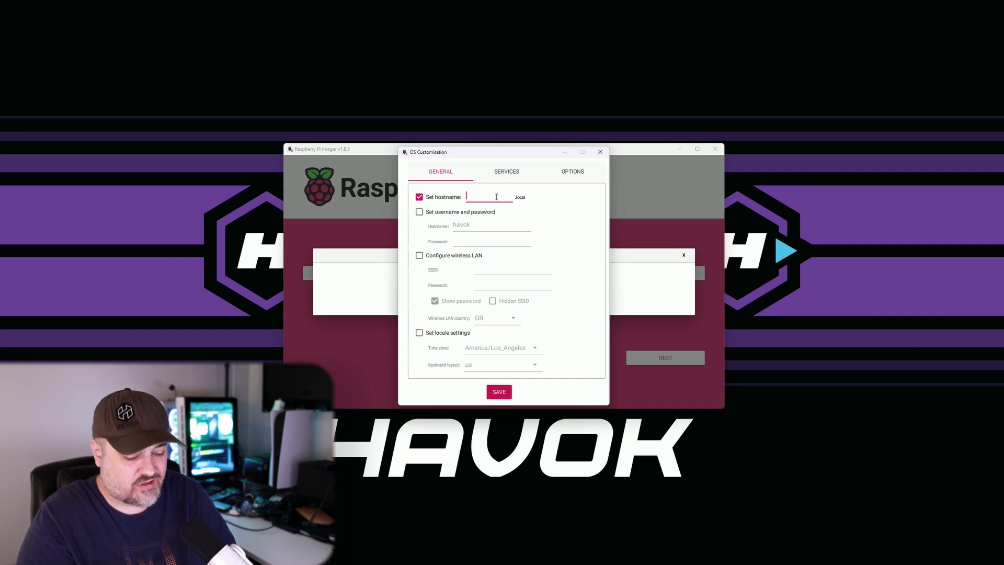
type("hole2")
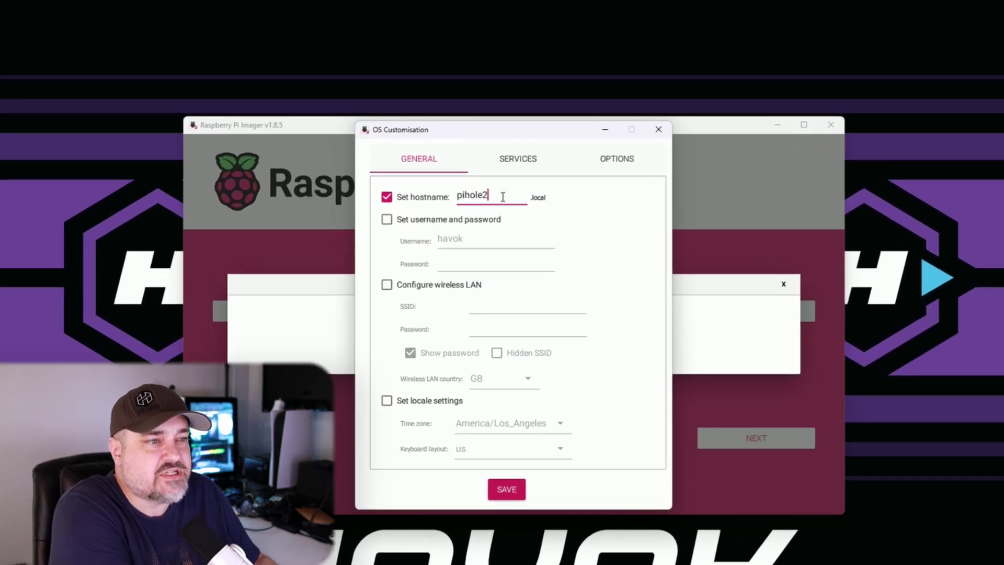
left_click(387, 219)
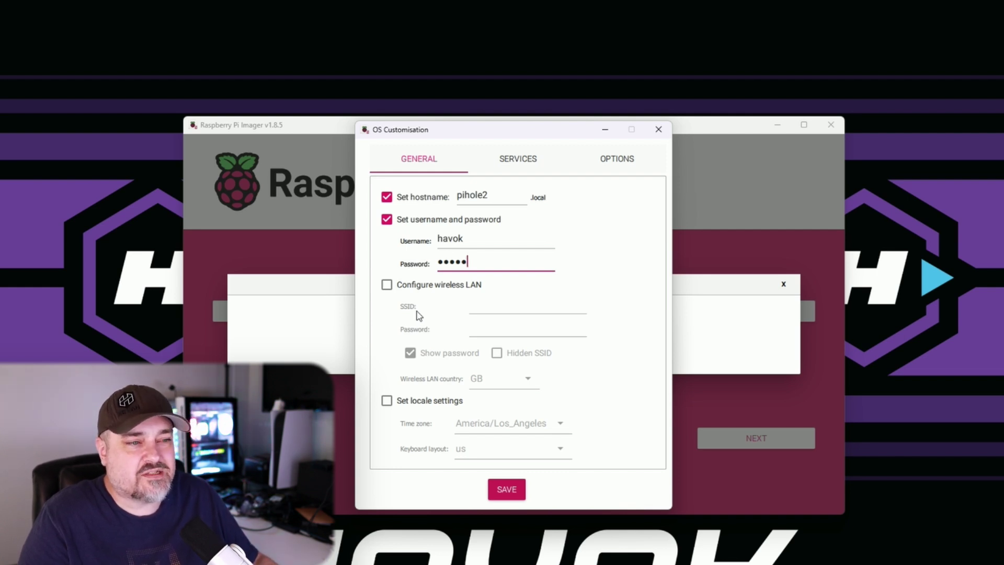
left_click(386, 401)
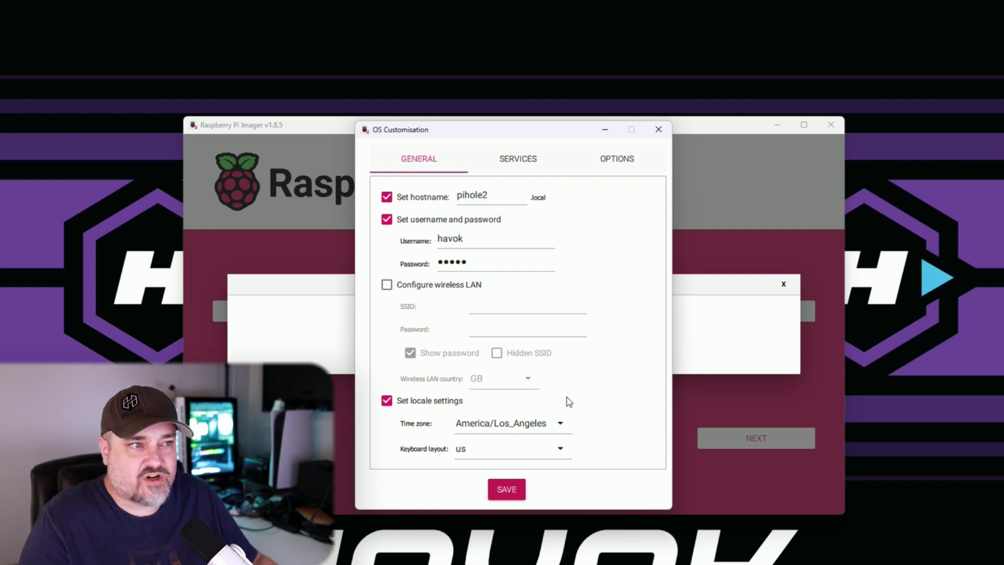
left_click(502, 492)
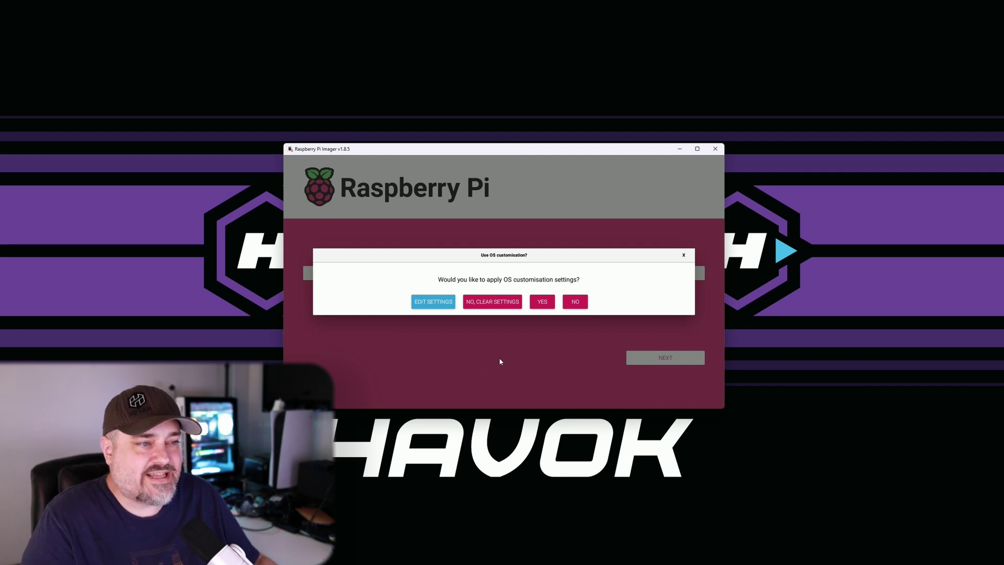
Apply the saved customisation and confirm erasing the USB device to start writing
left_click(542, 305)
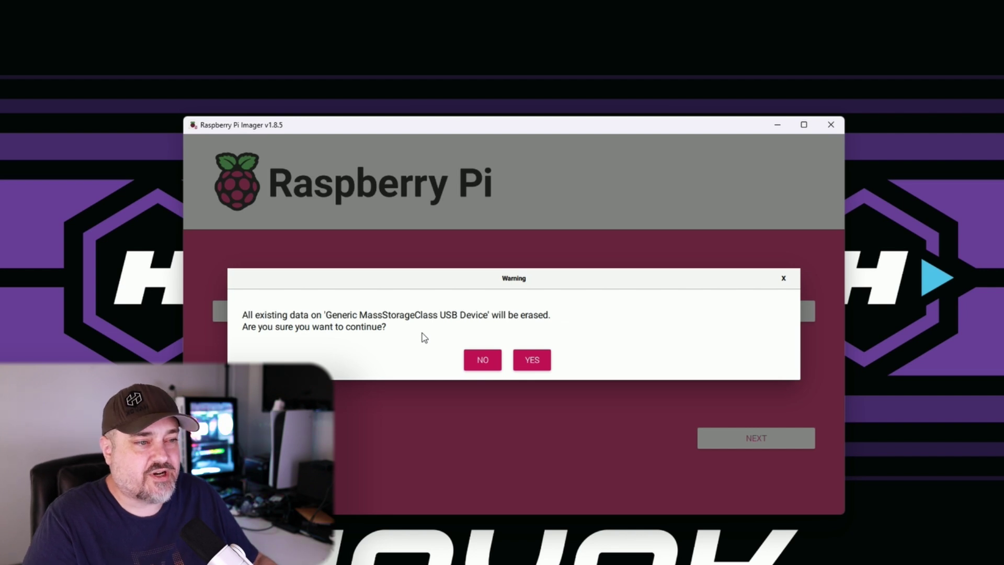
left_click(536, 360)
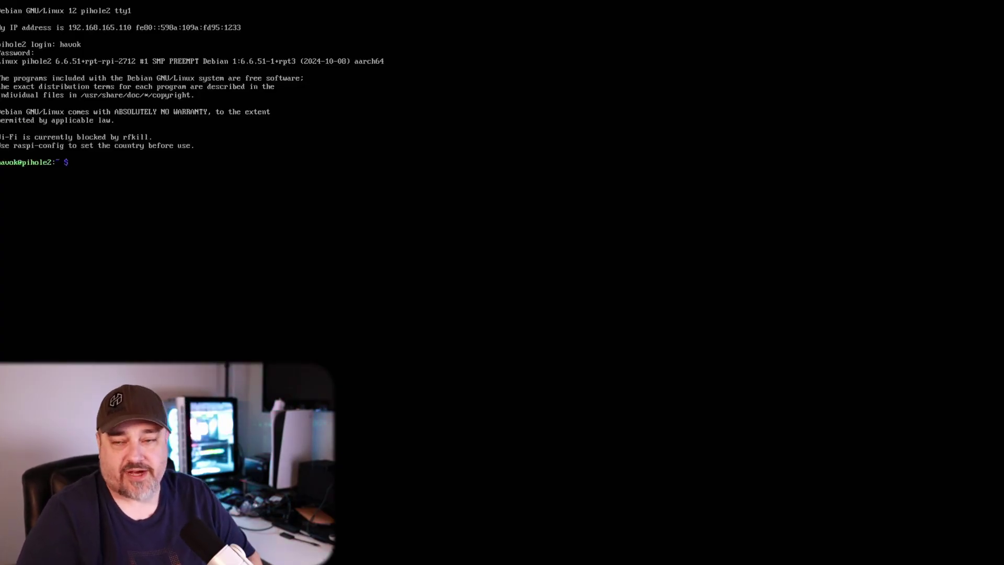
Run sudo apt update to refresh the Pi's package lists
type("sudo ")
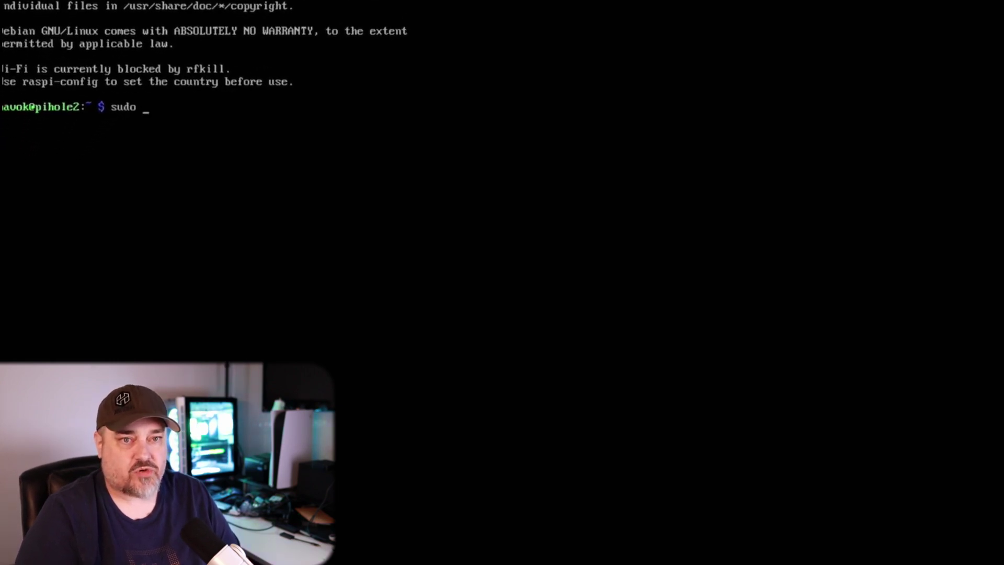
type("apt update")
key("Return")
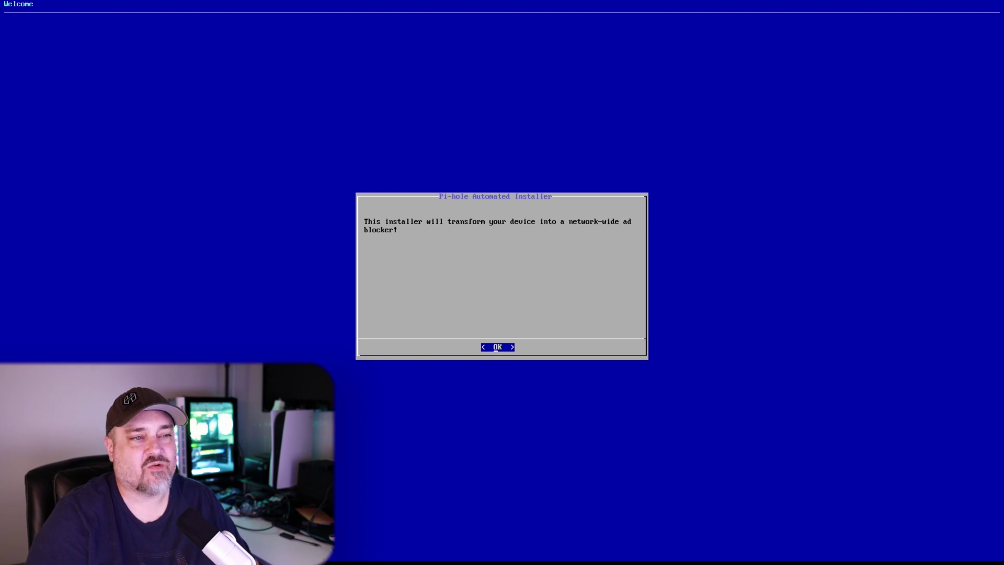
Accept the installer welcome screen and dismiss the donation notice
key("Return")
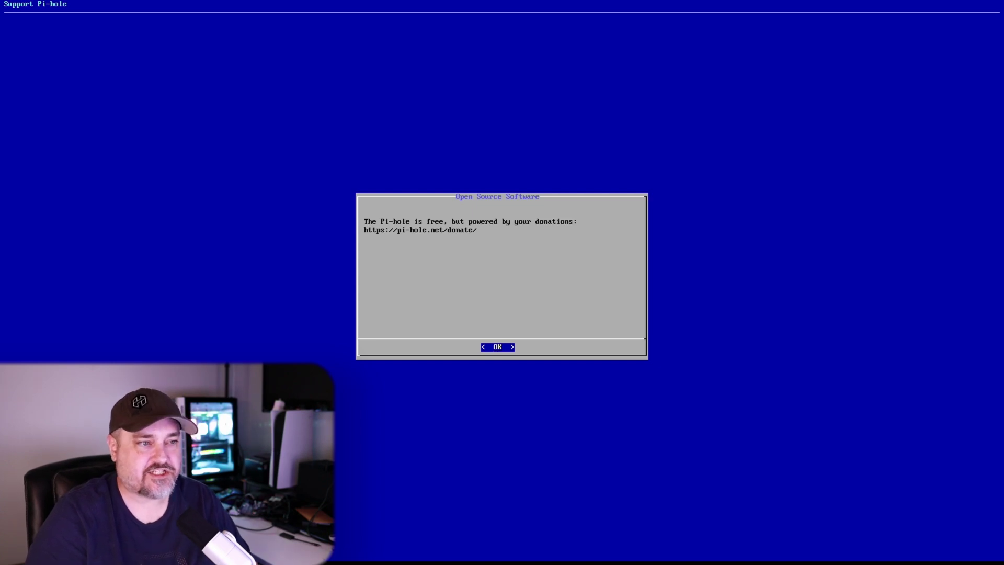
key("Return")
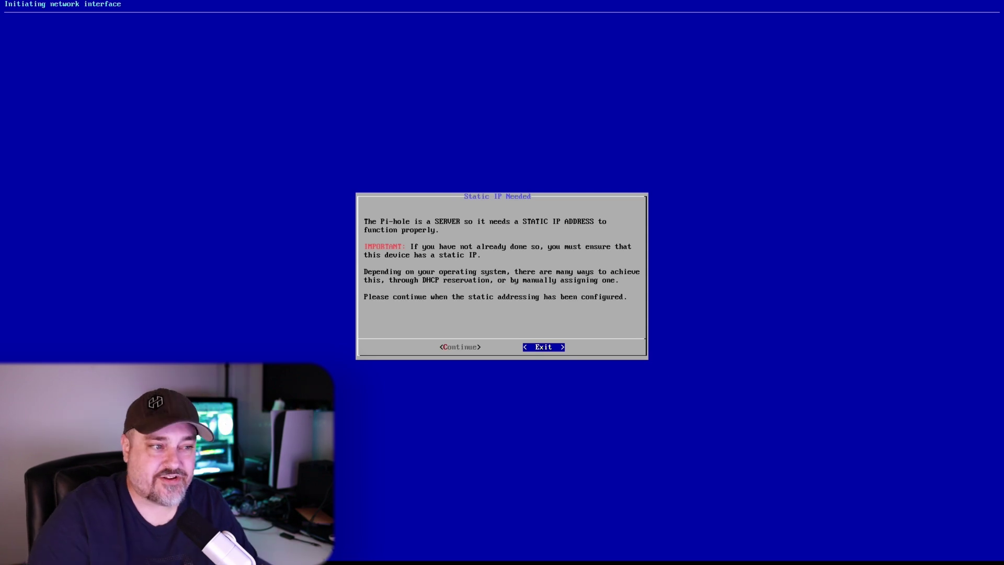
Continue past the static IP notice and choose Cloudflare (DNSSEC) as upstream DNS provider
key("Left")
key("Return")
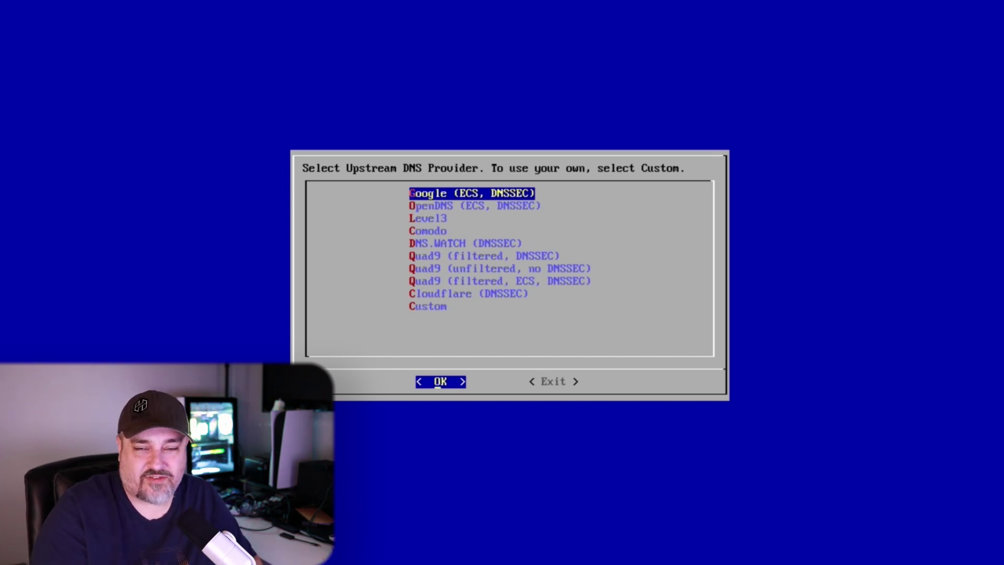
key("Down")
key("Down")
key("Down")
key("Down")
key("Down")
key("Down")
key("Down")
key("Down")
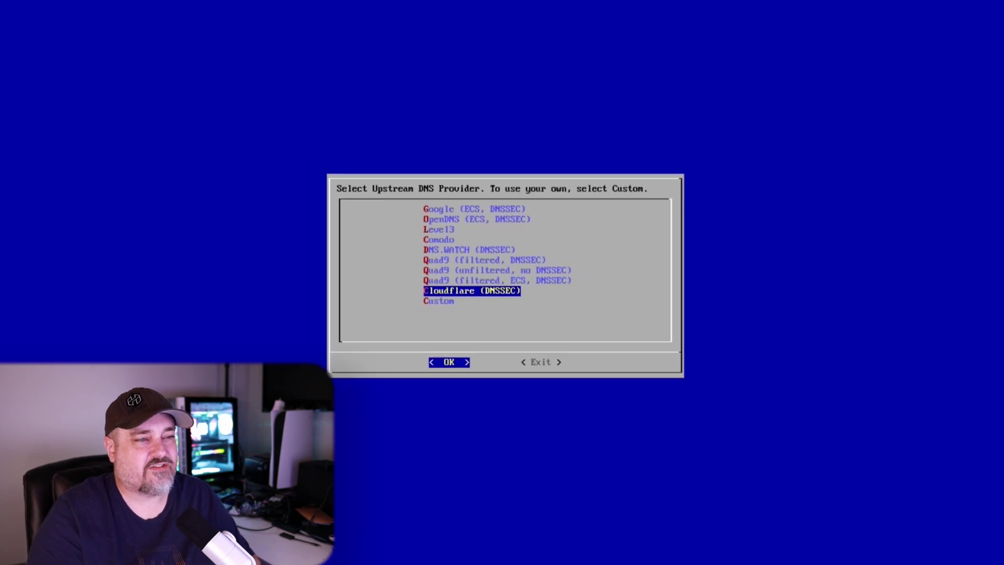
key("Return")
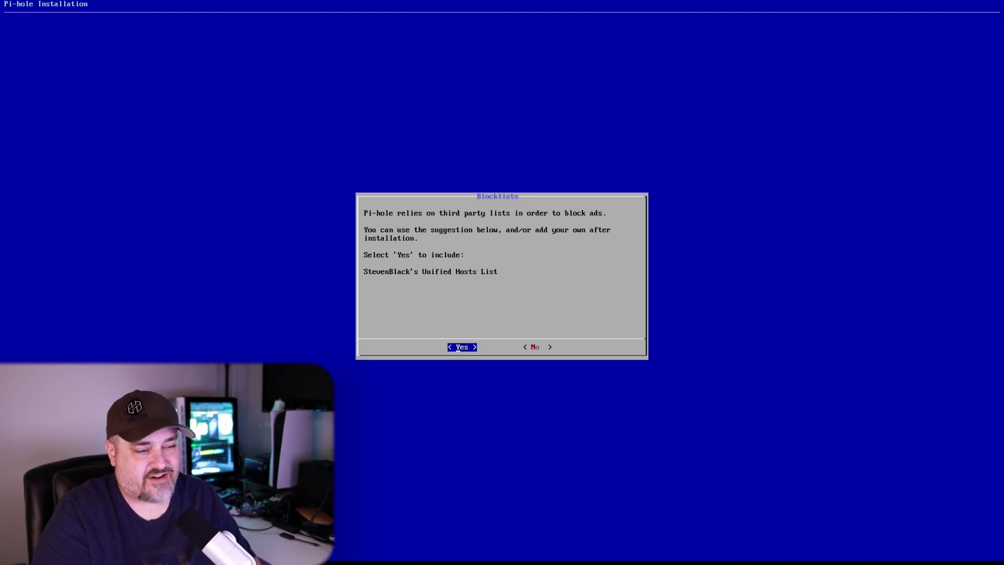
Include StevenBlack's Unified Hosts List, enable query logging, and keep privacy level 0 (Show everything)
key("Return")
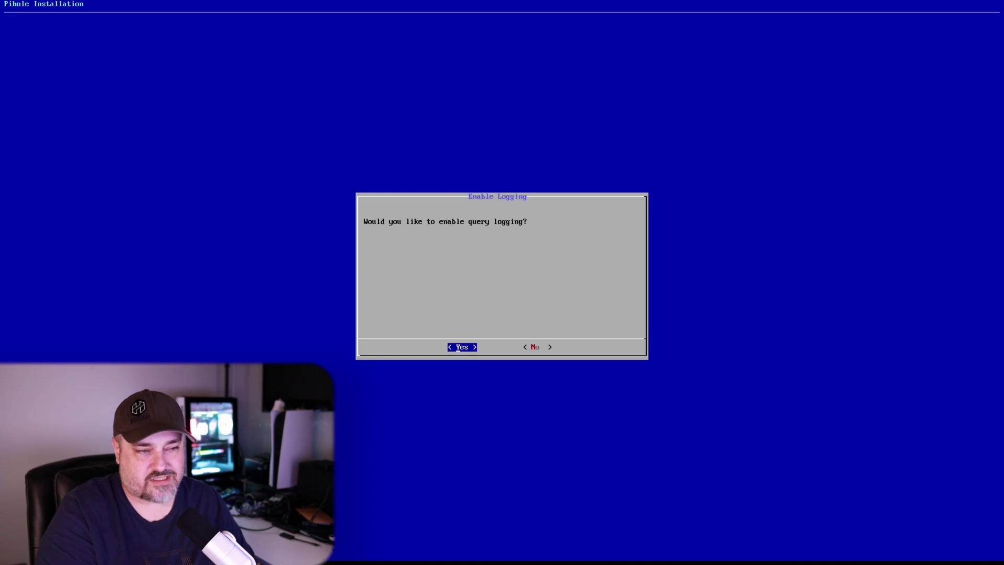
key("Return")
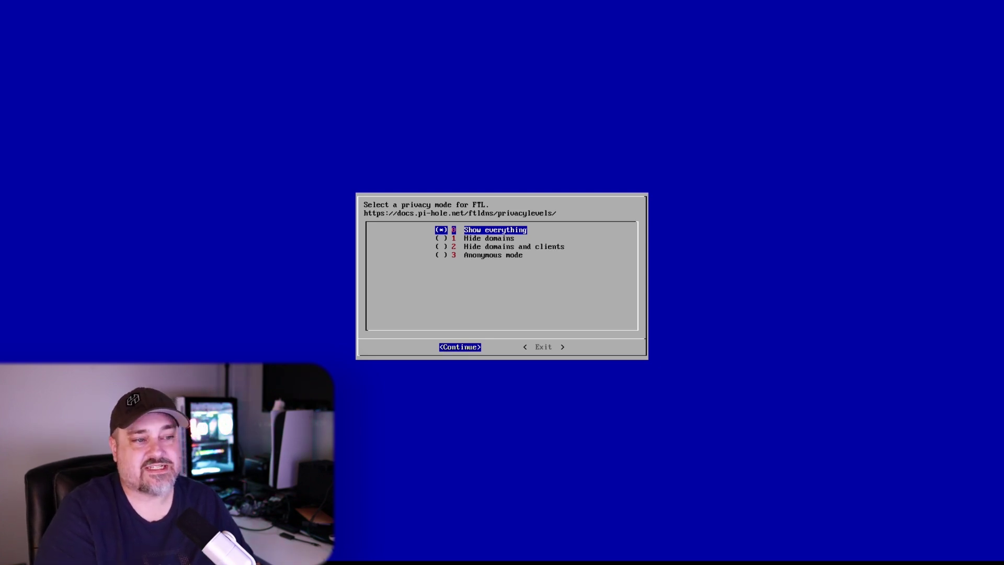
key("Return")
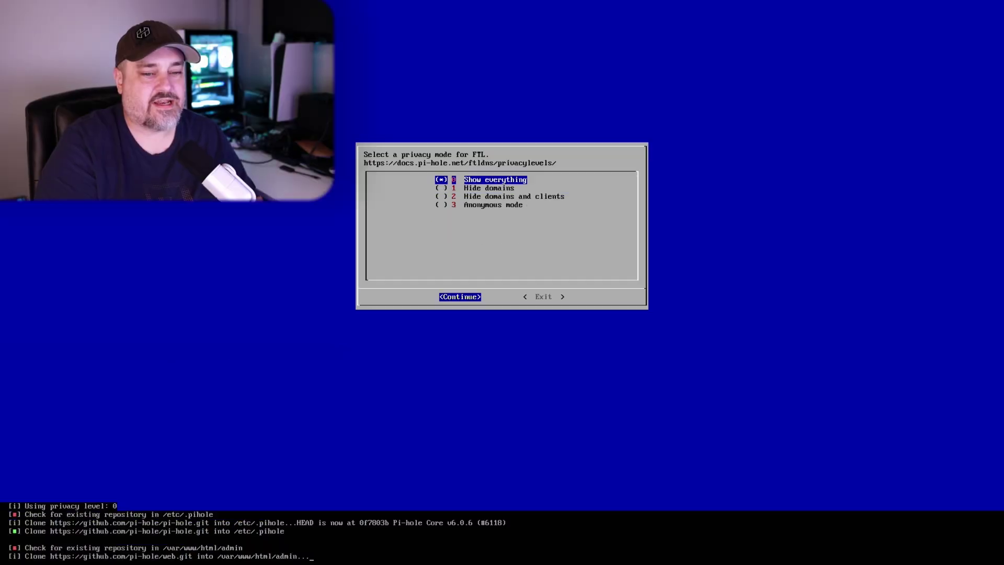